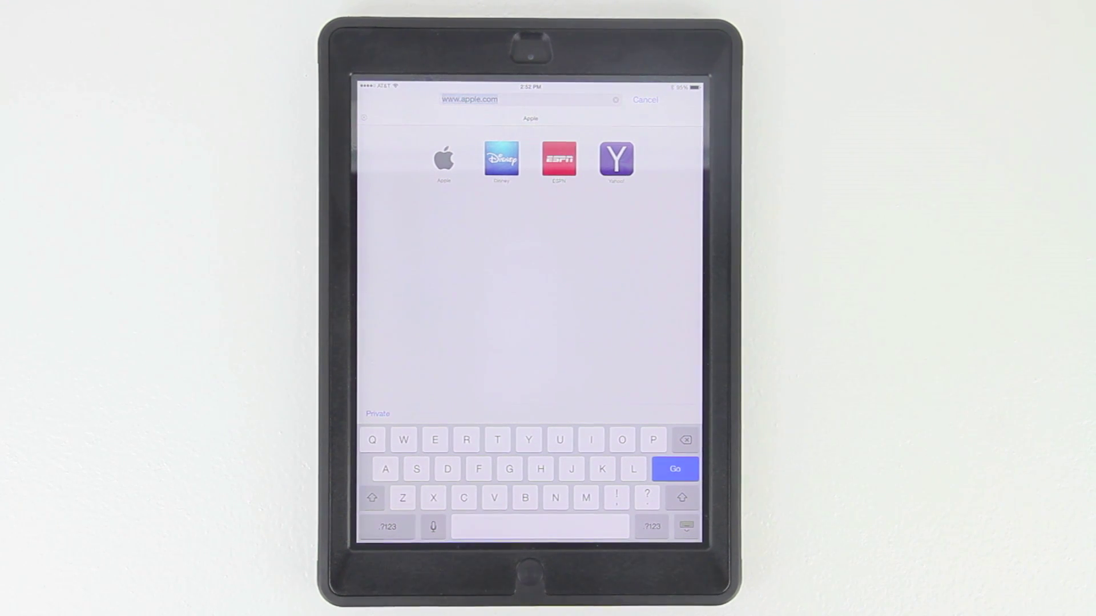
Step: Load youtube.com in Safari, replacing the current web address
left_click(615, 100)
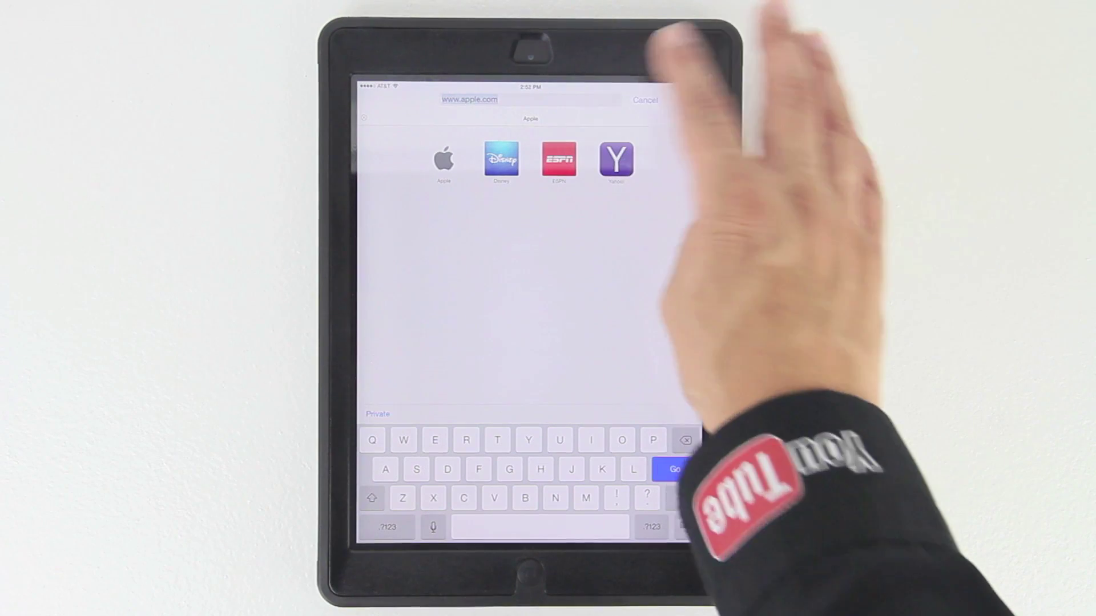
type("you")
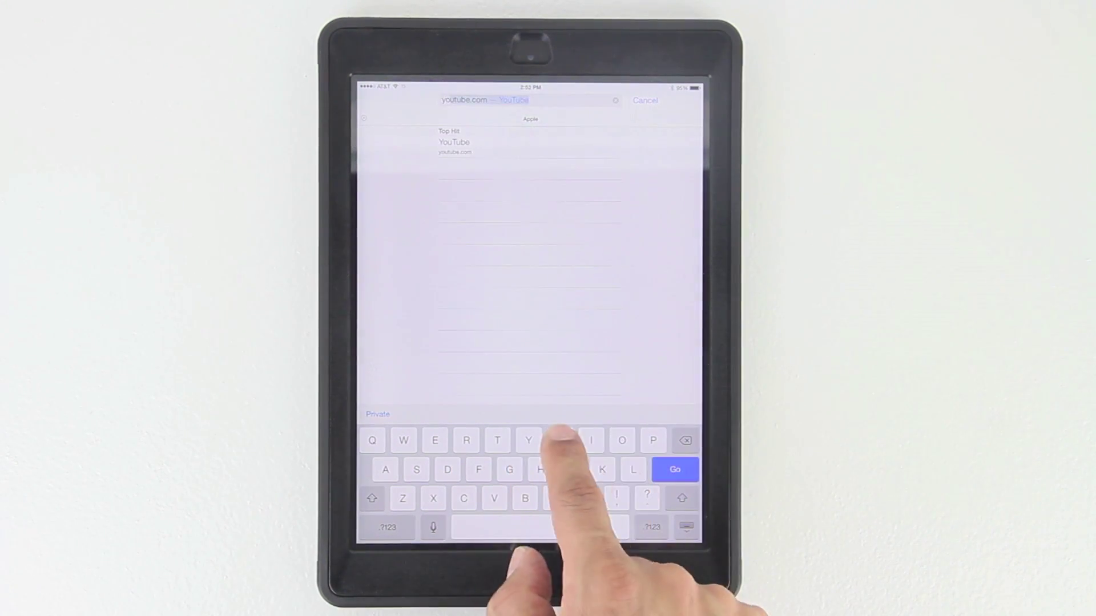
left_click(543, 142)
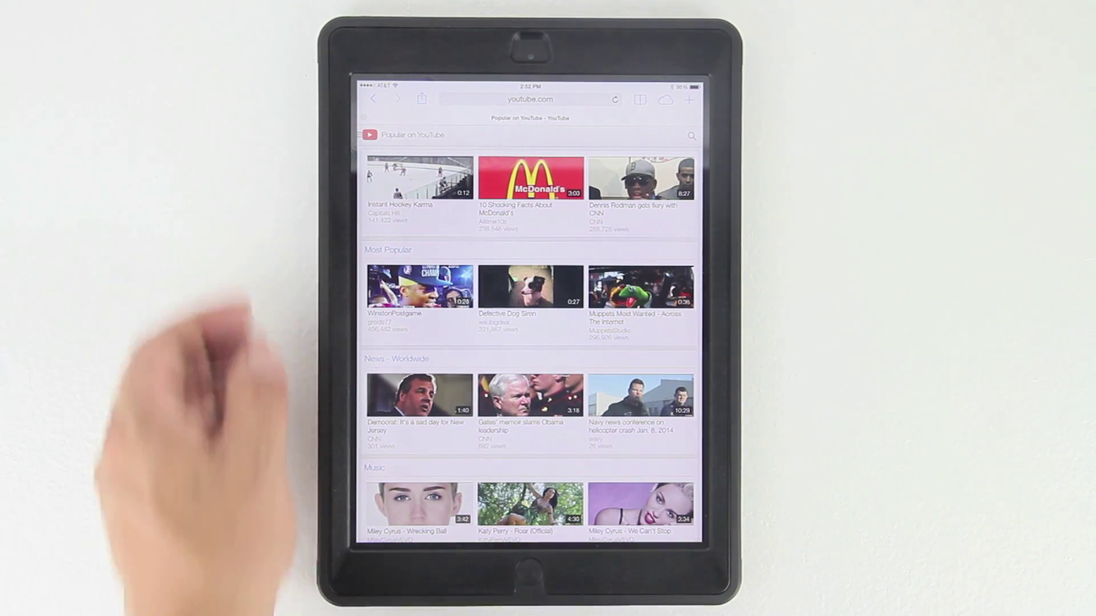
left_click(369, 134)
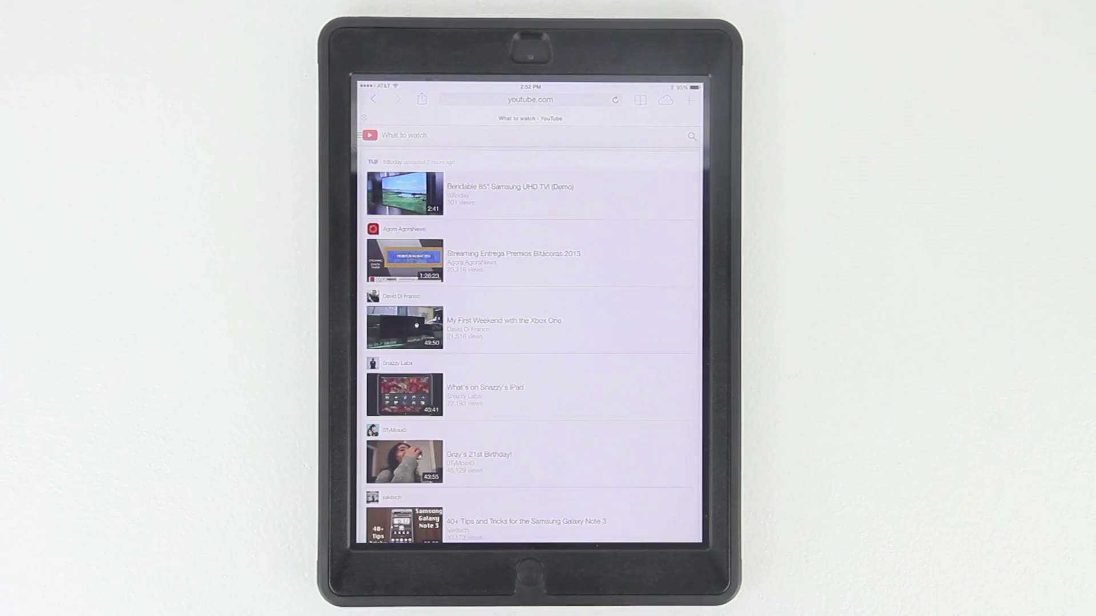
Step: Switch YouTube to its desktop site via the Desktop option in the guide
left_click(369, 135)
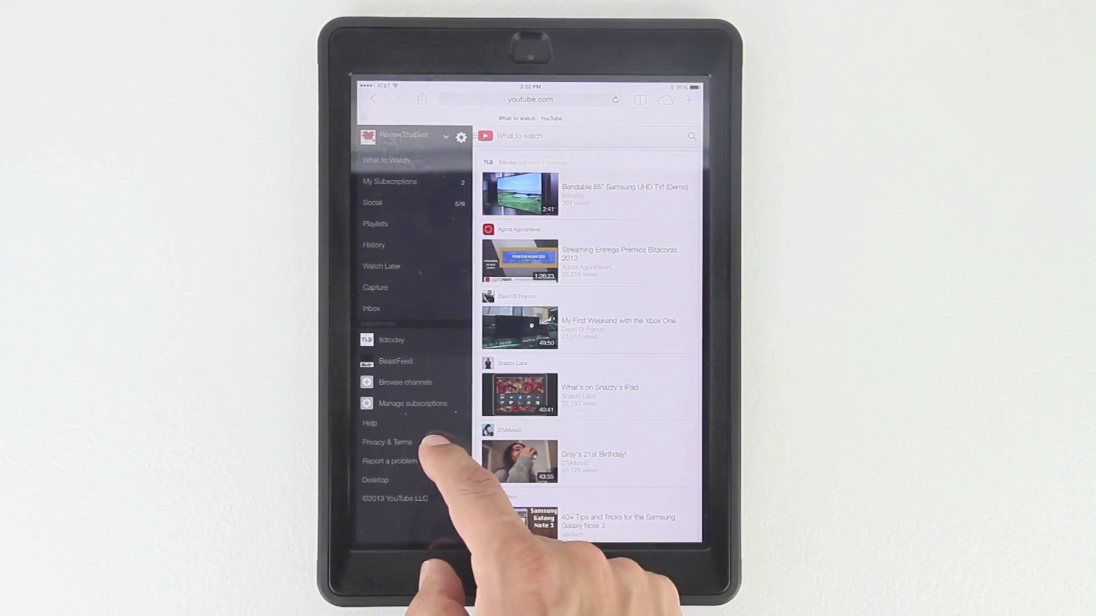
left_click(417, 387)
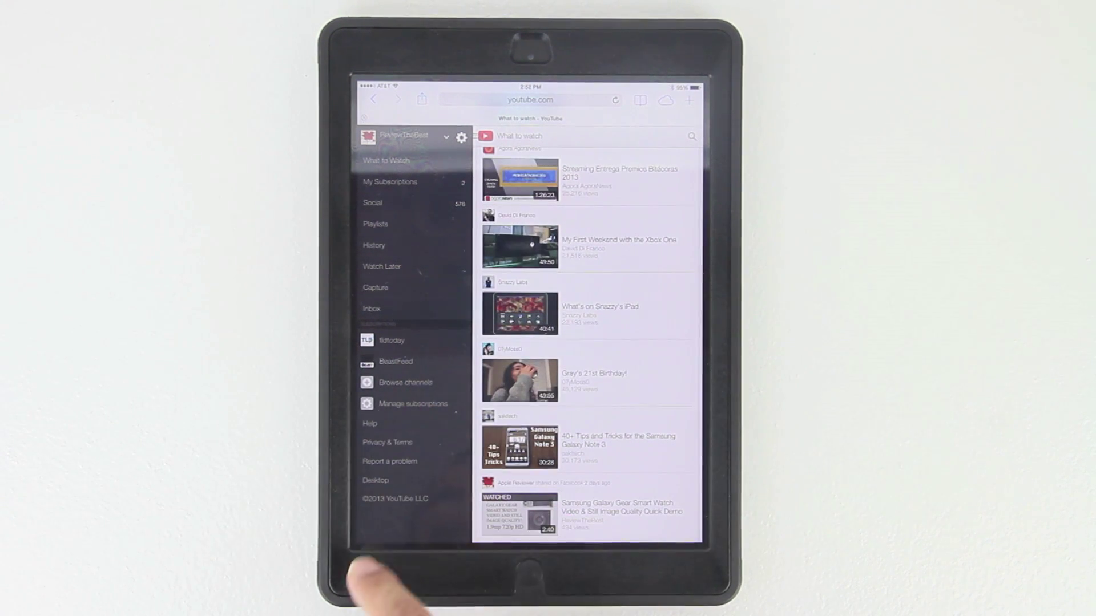
left_click(377, 480)
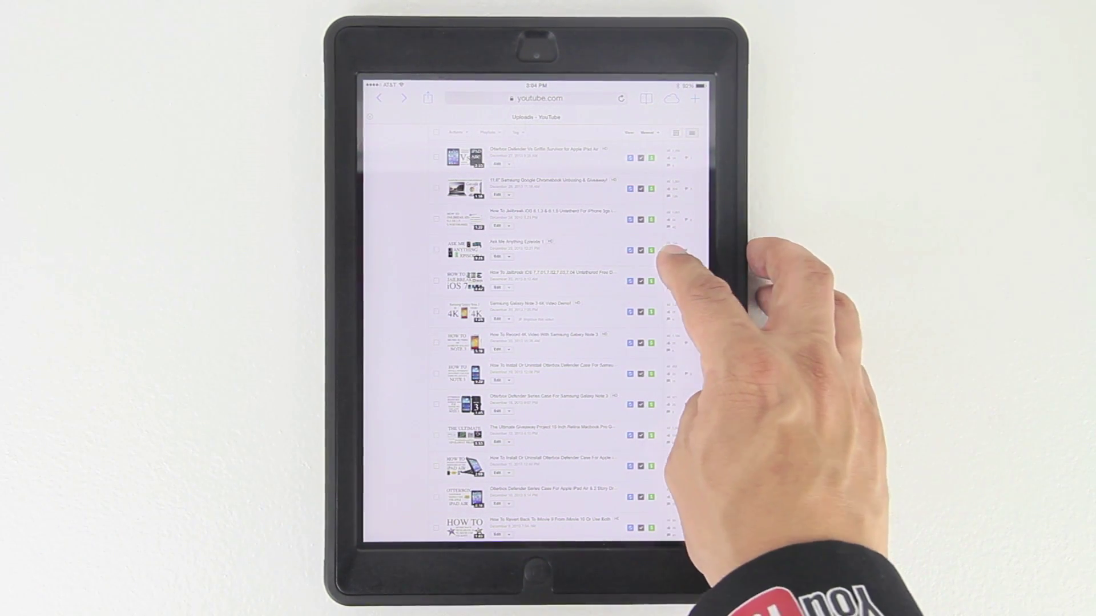
Step: Open the all-comments page for 'Ask Me Anything Episode 1' from its Uploads row
left_click(670, 250)
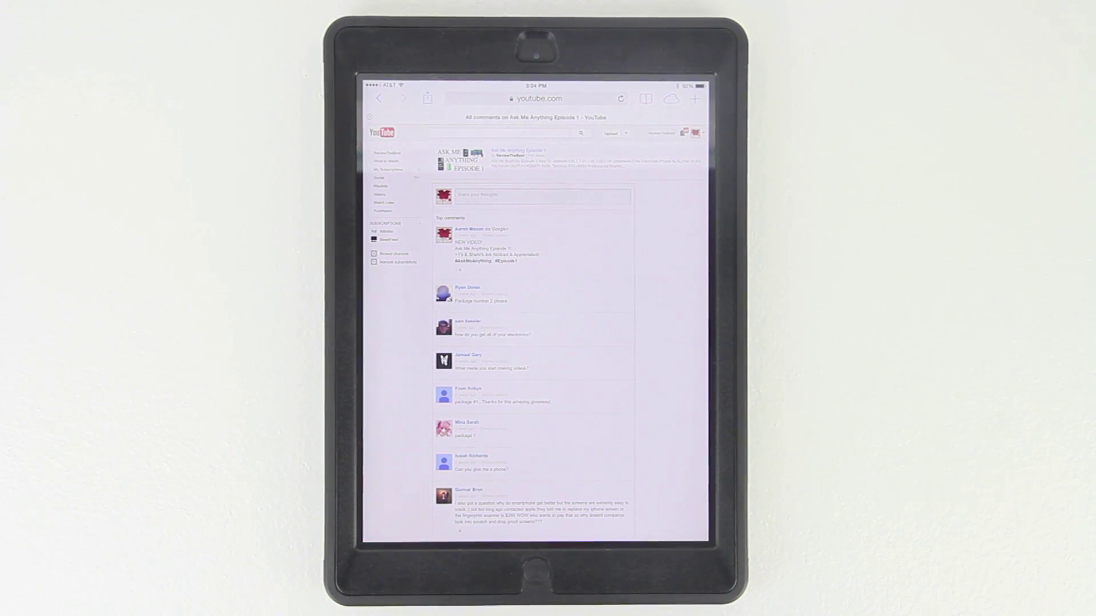
scroll(535, 343, "down", 2)
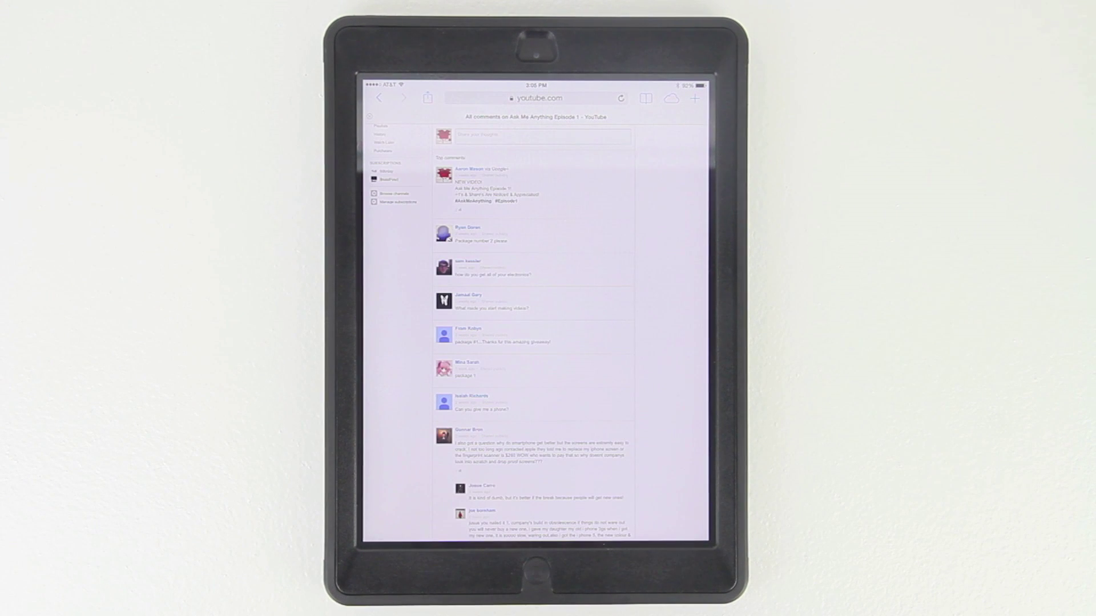
Step: Remove the 'Package number 2 please' comment from the list
left_click(664, 232)
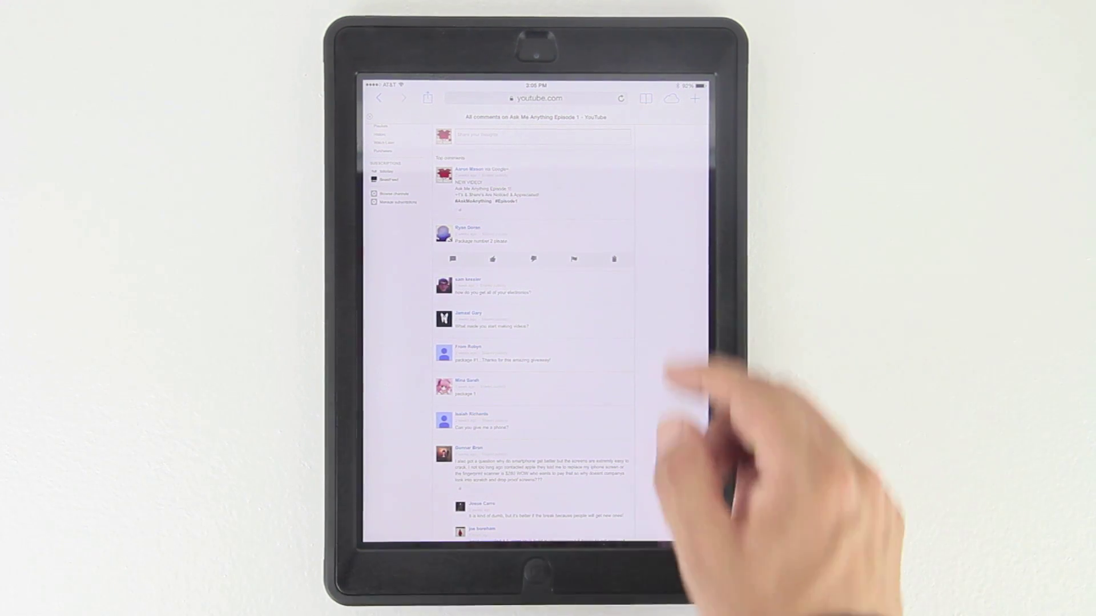
left_click(614, 259)
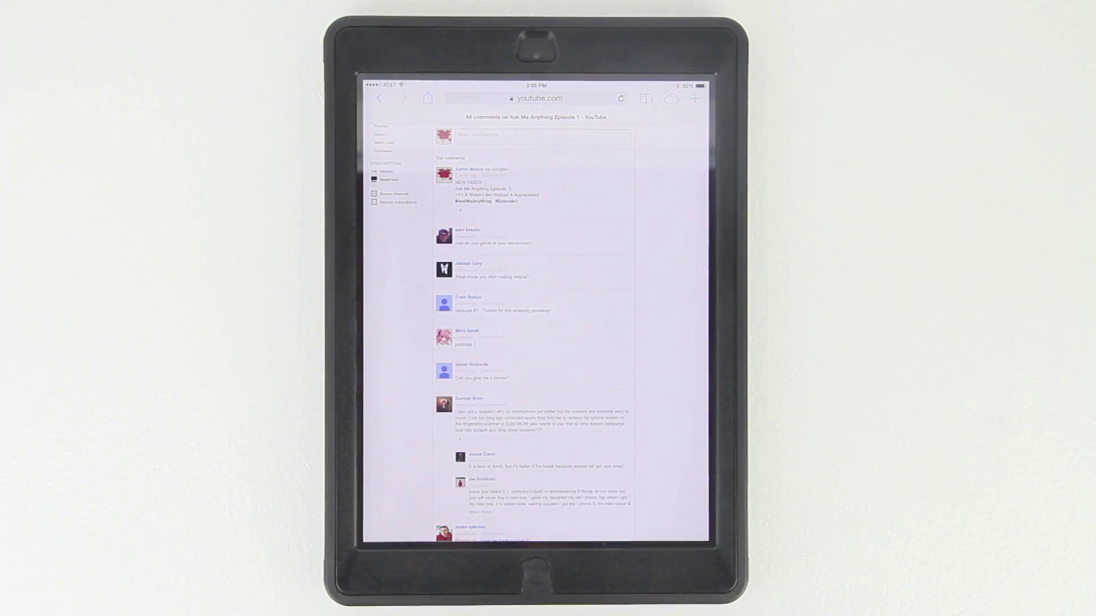